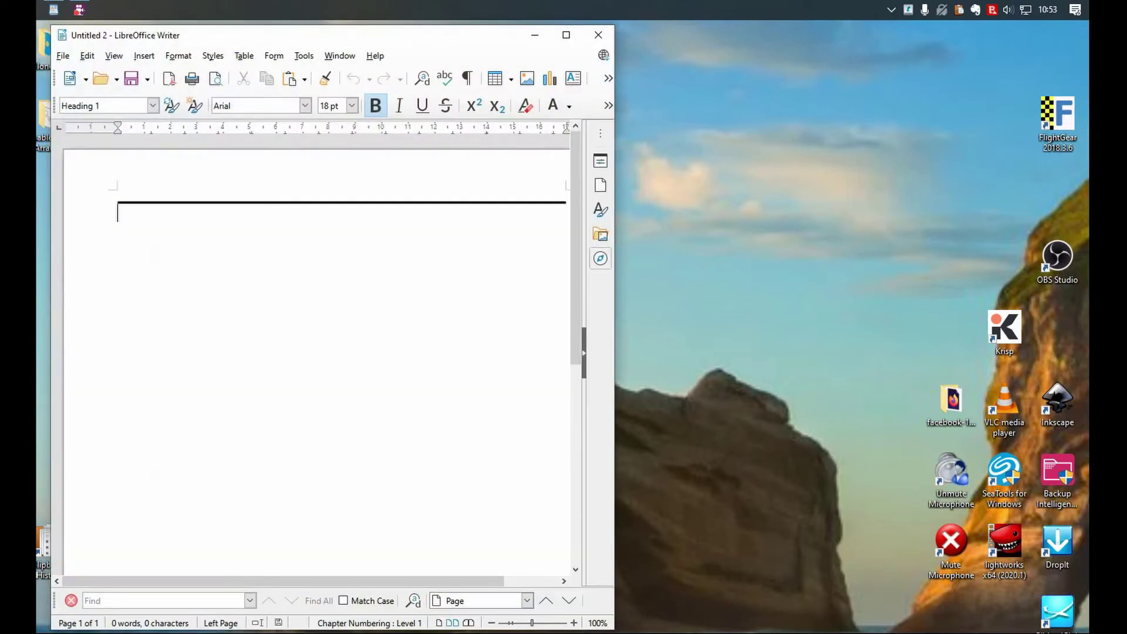
Expand the mysig trigger into the 'Regards,' sign-off with the signature name
text(mysi)
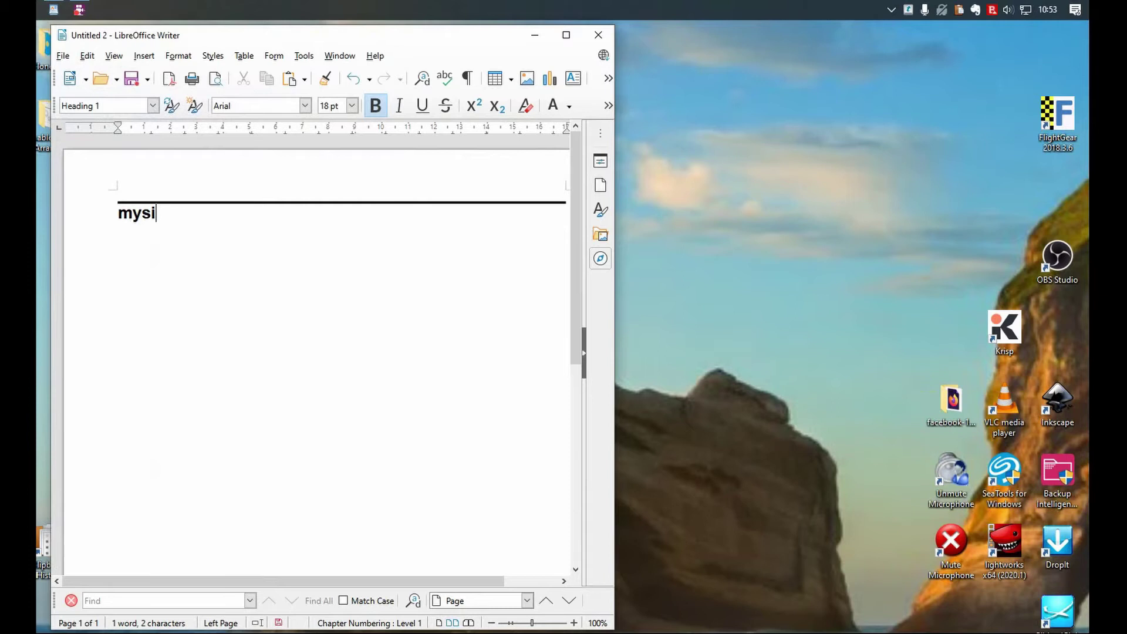
key(F3)
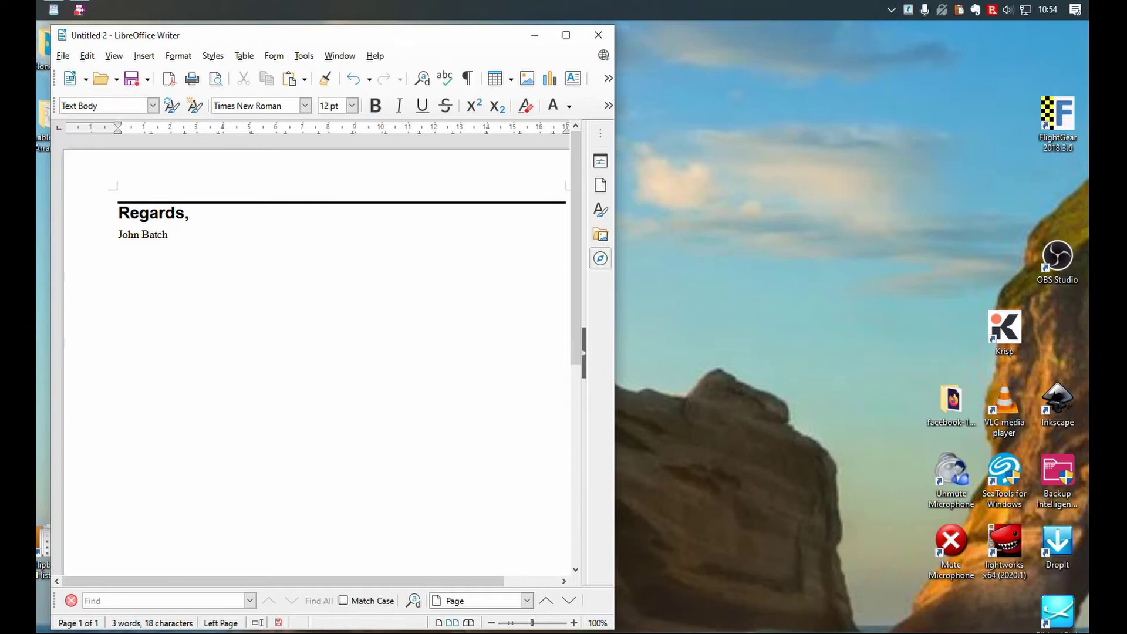
Expand the mya trigger into the address lines below the signature, then add the date 19/02/2021
click(209, 260)
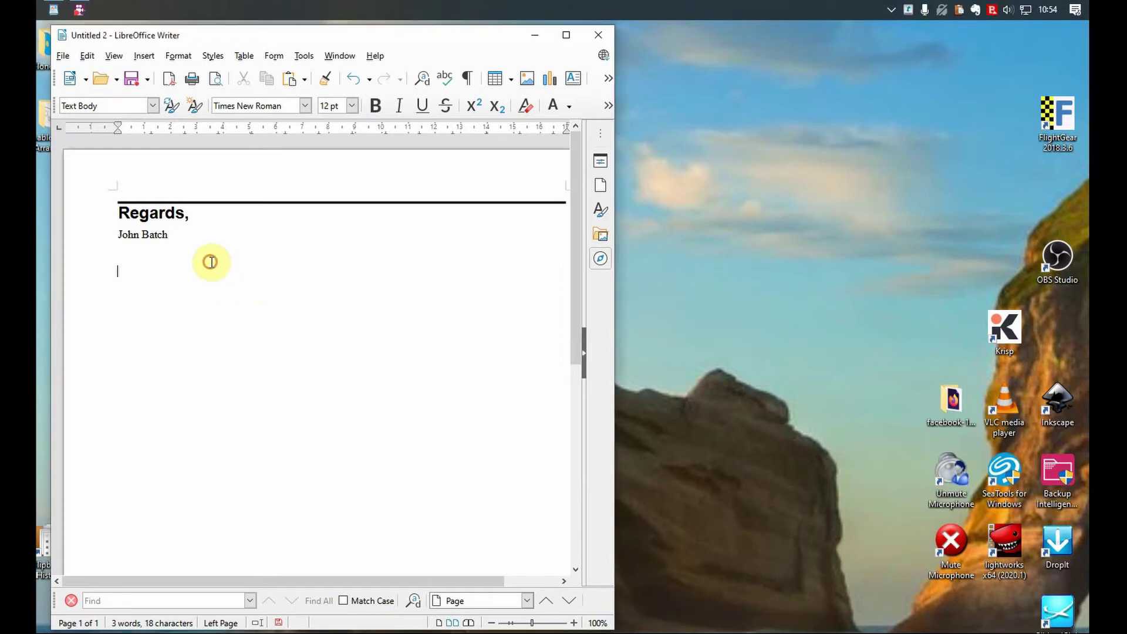
text(my)
text(a)
key(F3)
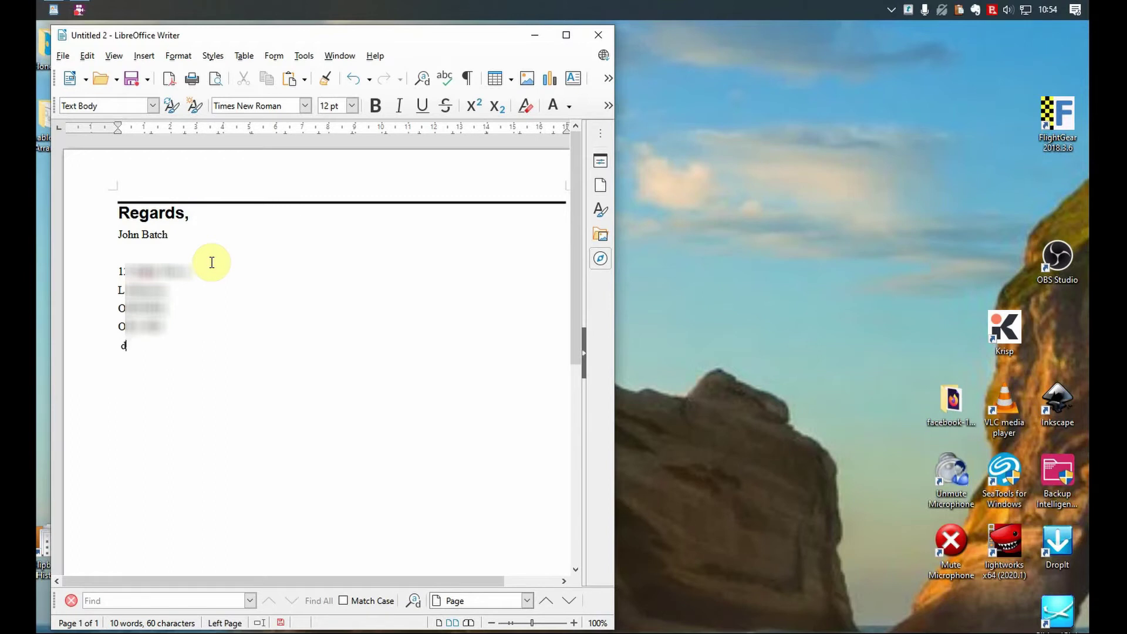
text(19/02/2021)
Show the TyperTask trigger list from the tray icon and add a blank line after the dmy entry
click(1055, 194)
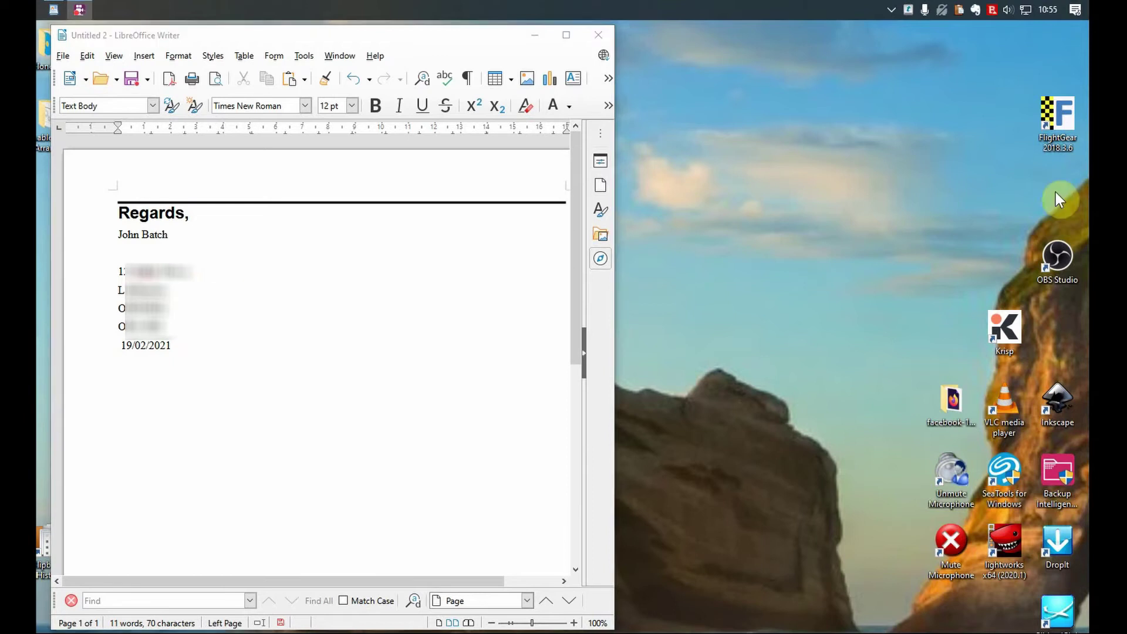
right_click(907, 9)
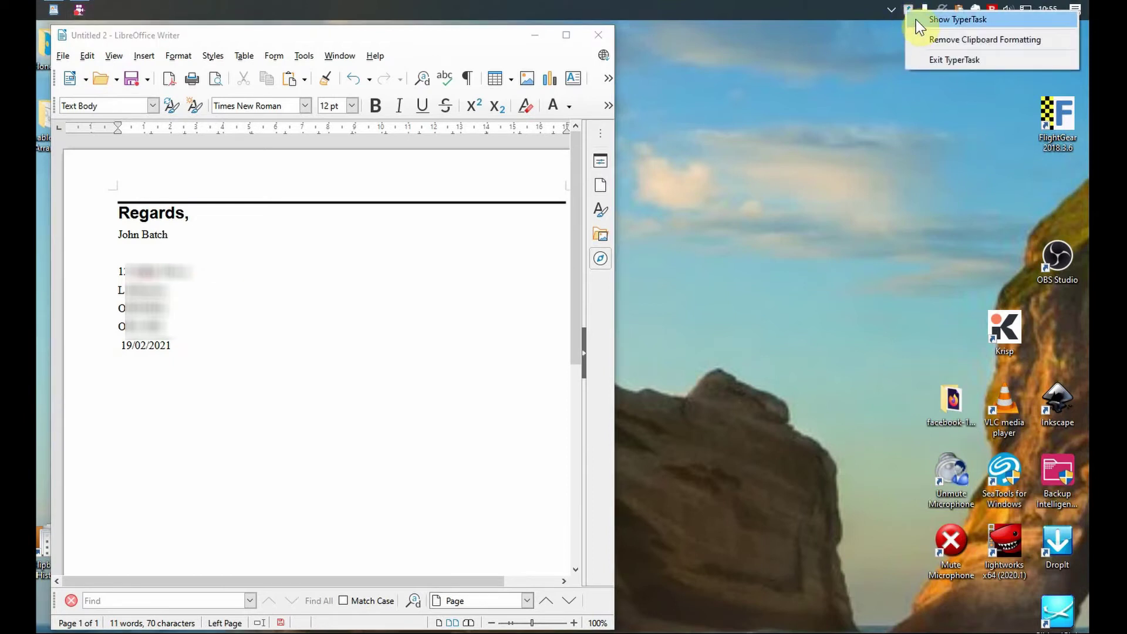
click(916, 19)
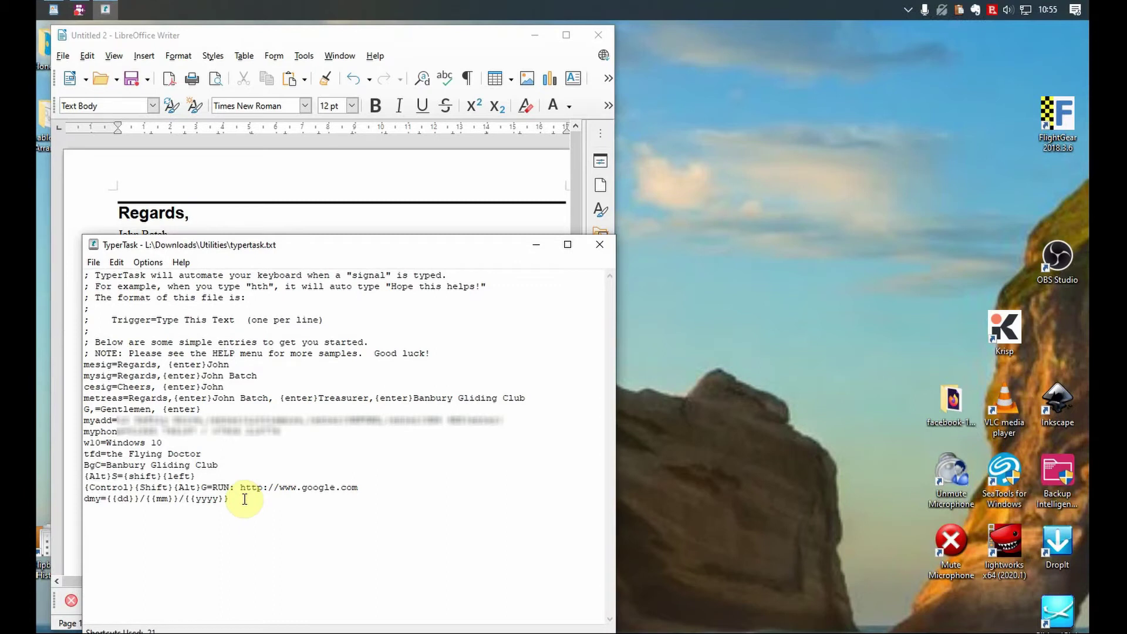
key(Return)
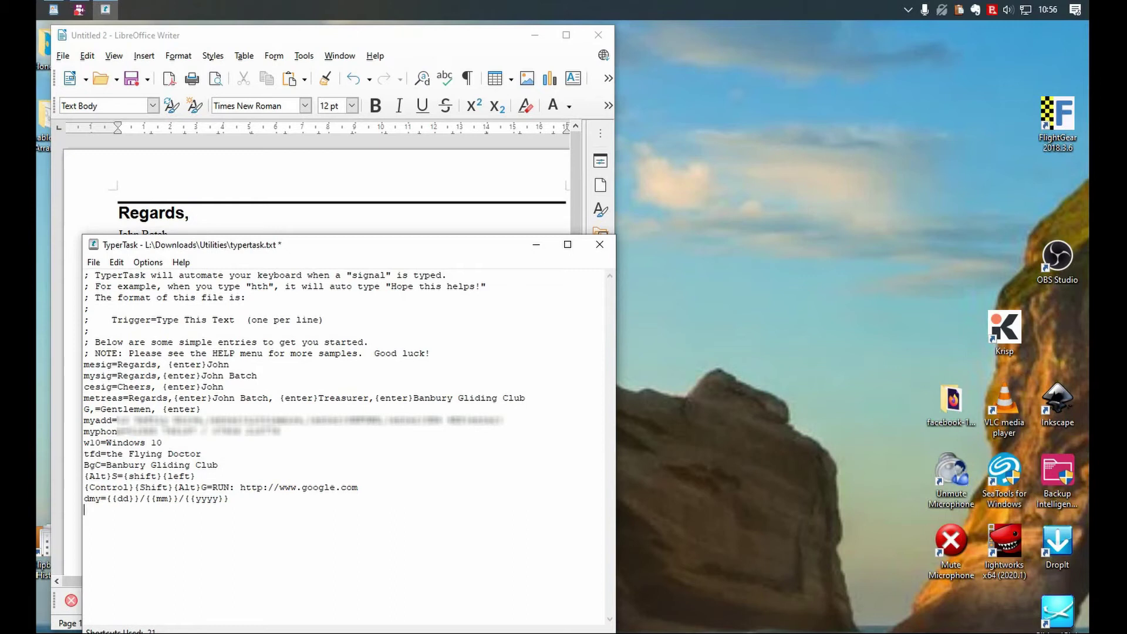
Add the entry 'qz=Thank you for your enquiry about' and save the trigger file
text(qz)
text(=)
text(Thank y)
text(ou for your )
text(enqui)
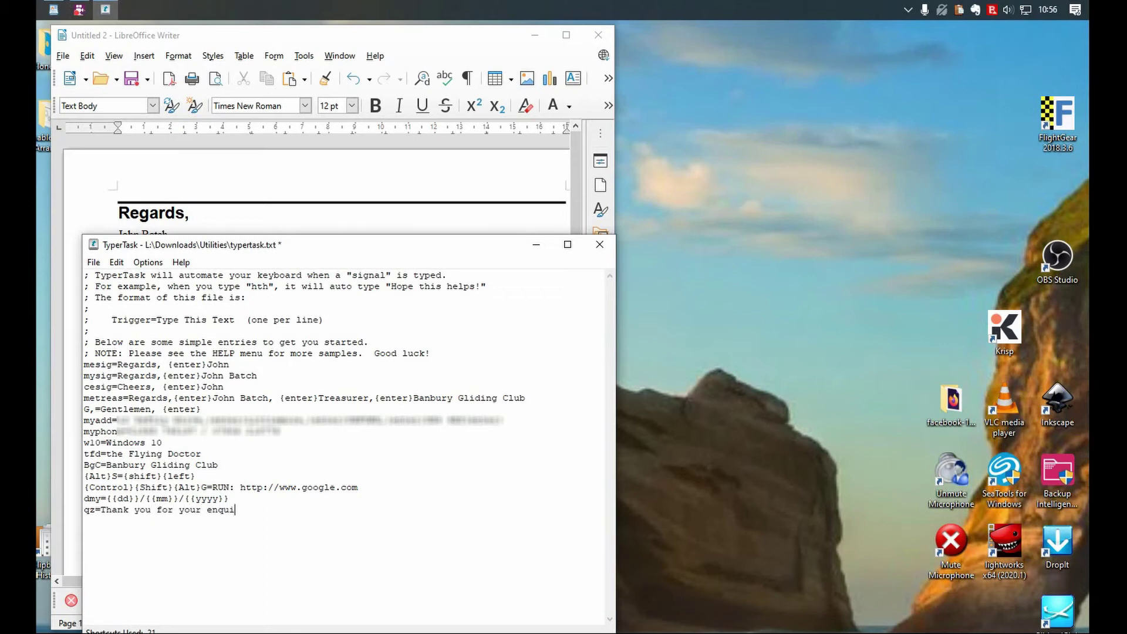
text(ry ab)
text(out)
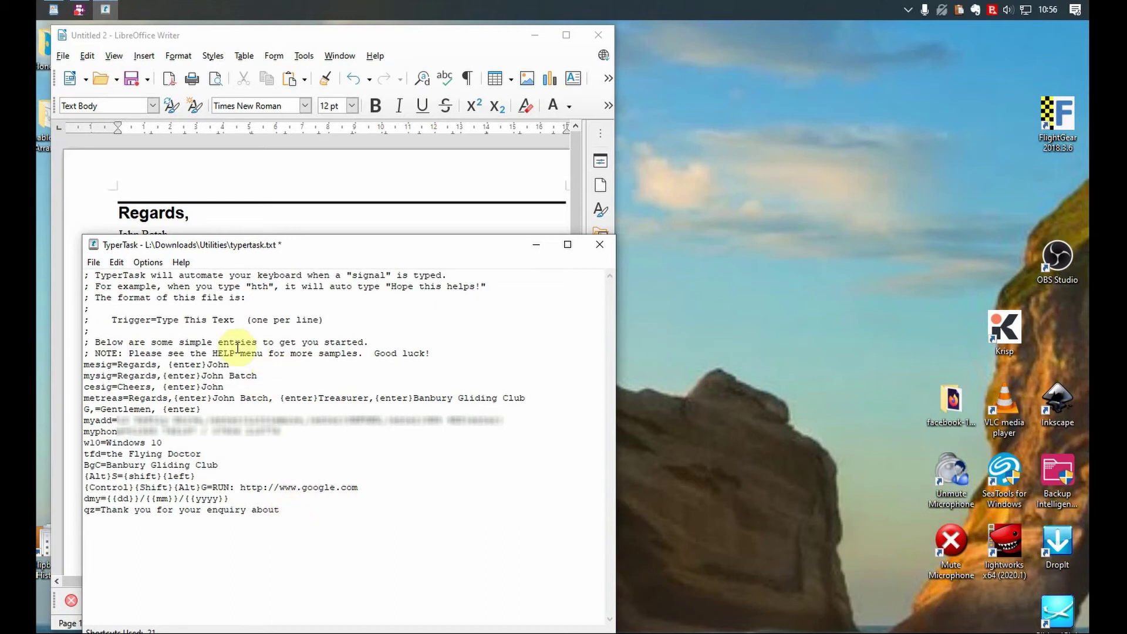
click(94, 263)
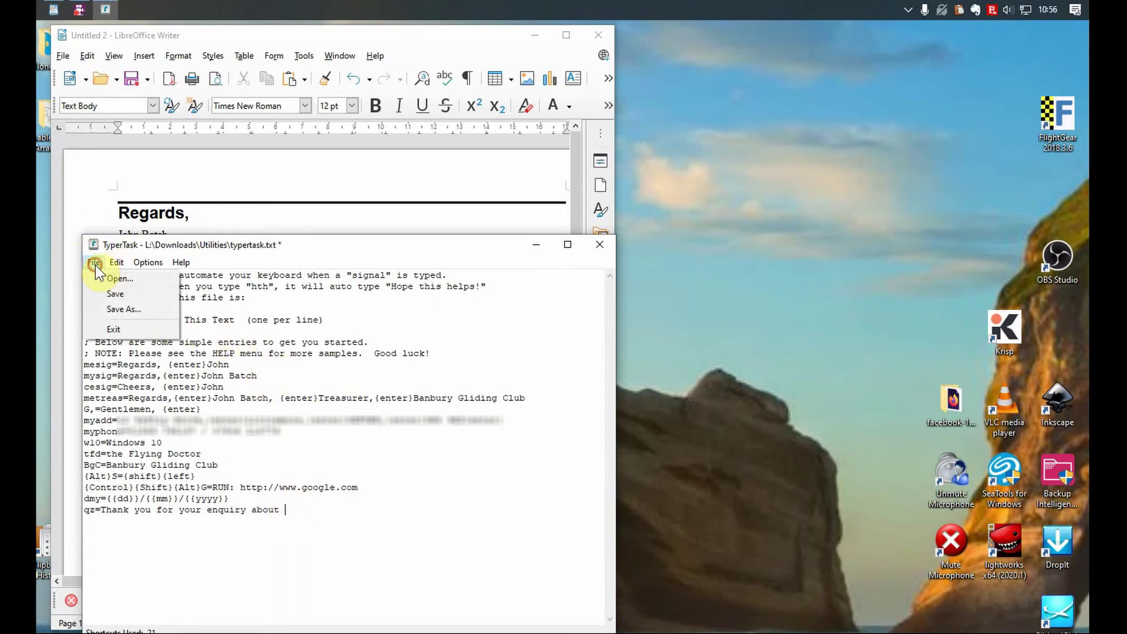
click(116, 297)
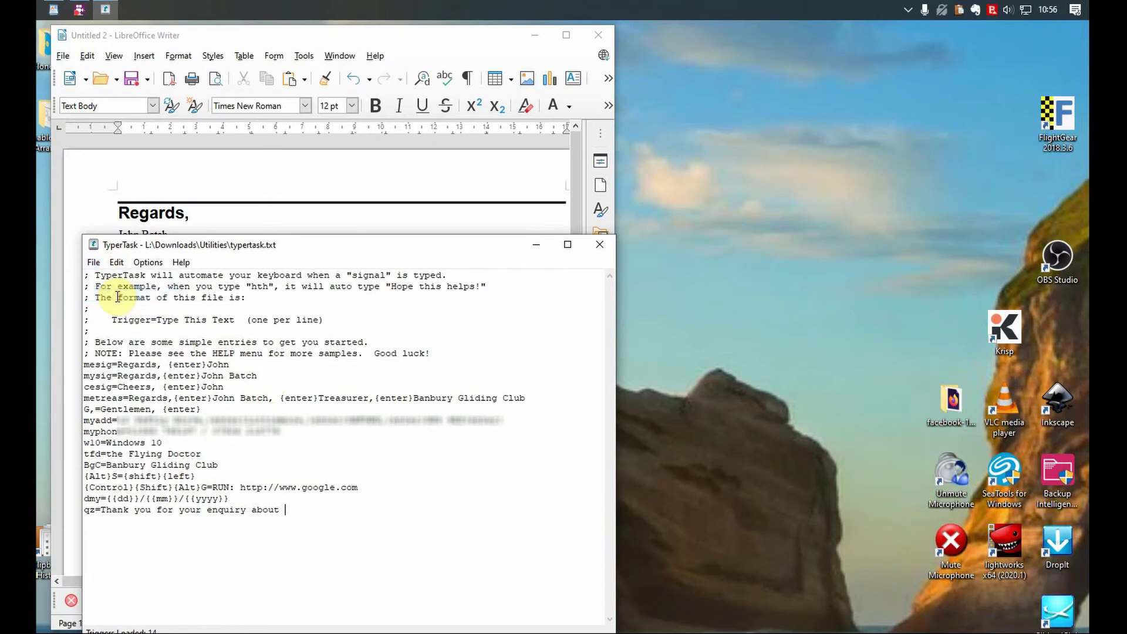
Back in Writer, enter 'Thank you for your enquiry about' on the empty line below the date
click(270, 220)
click(249, 360)
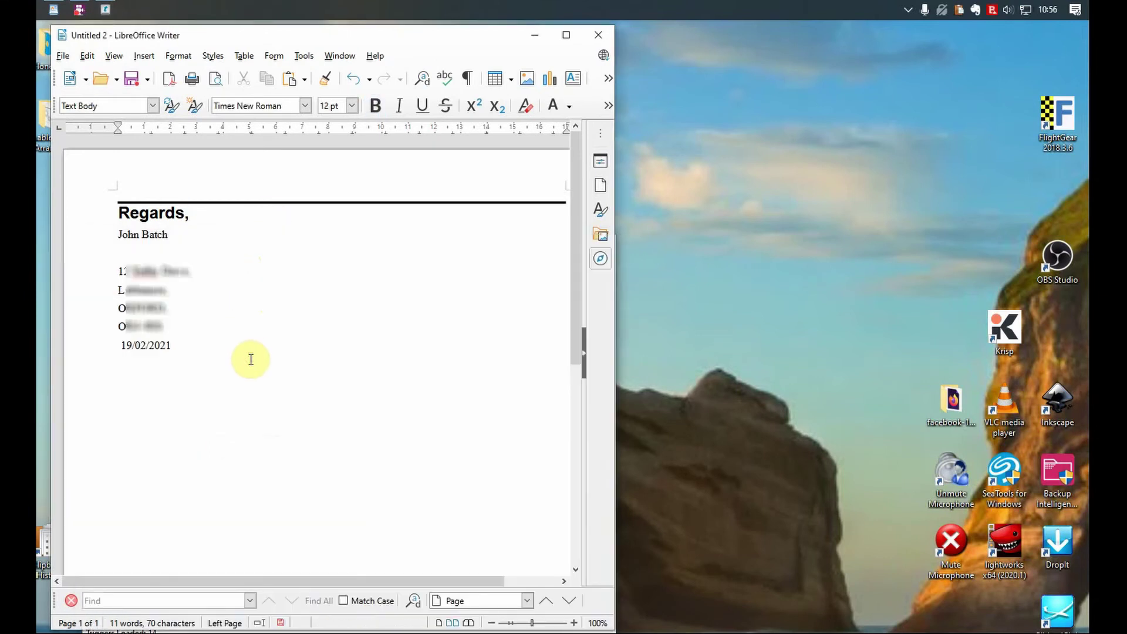
text(qThank you for your enquiry about)
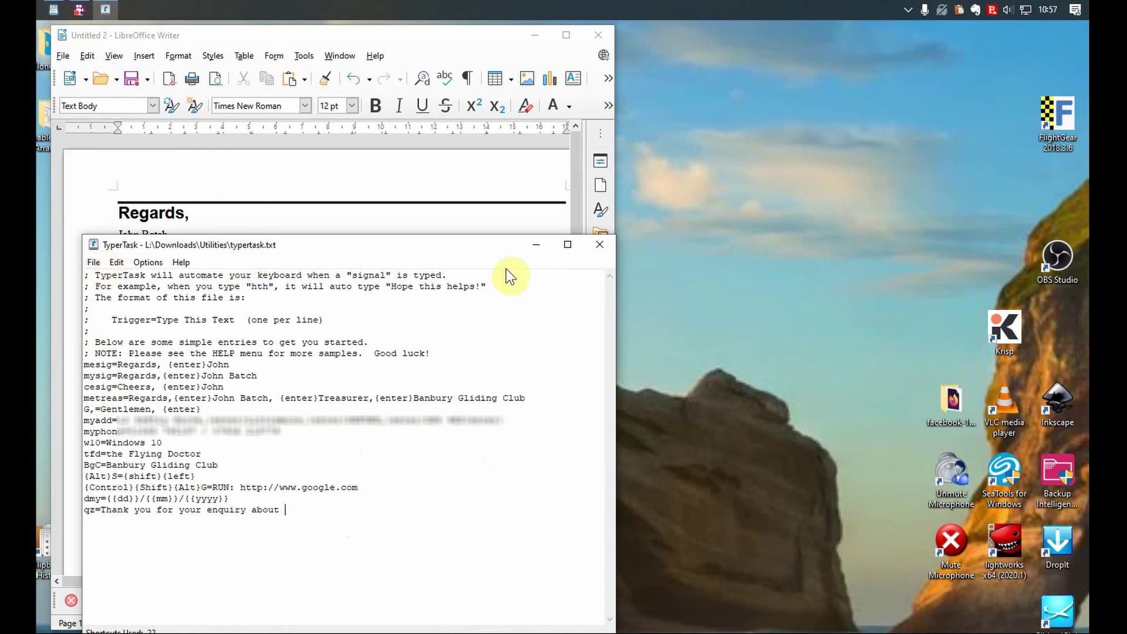
click(536, 247)
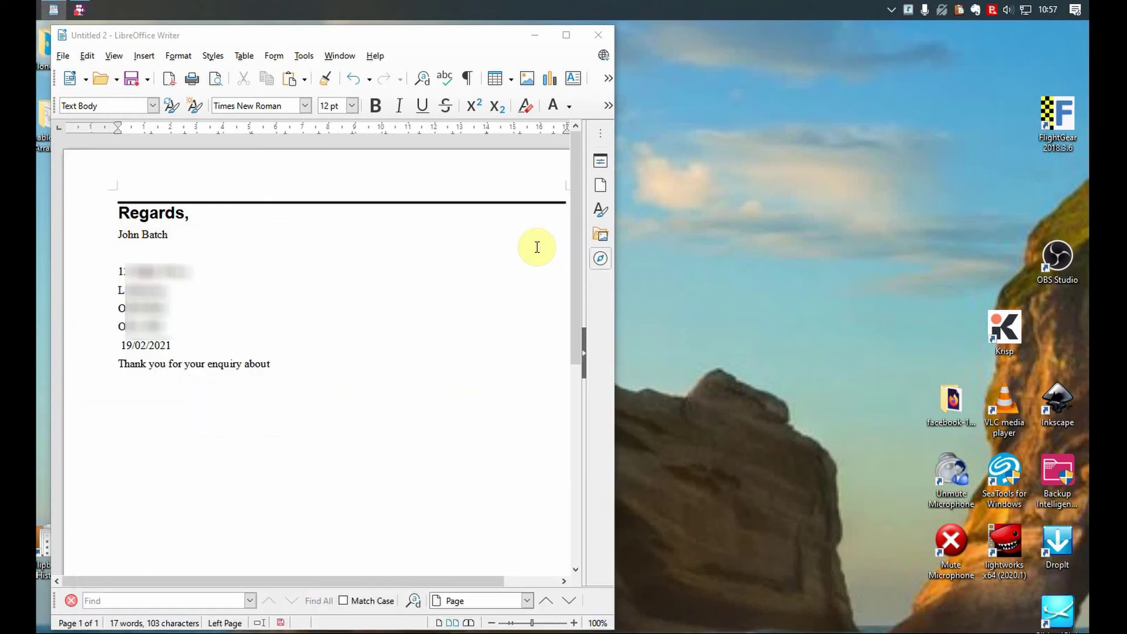